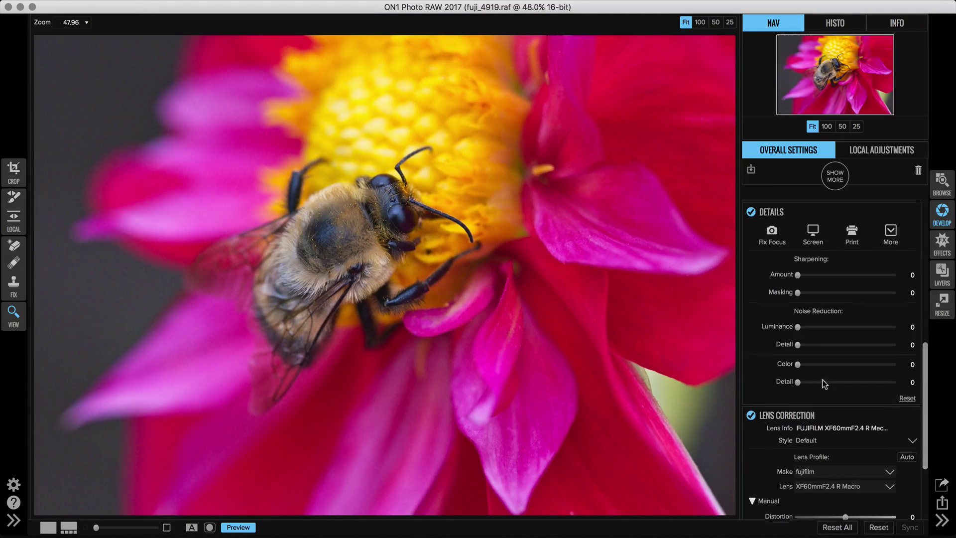
Show the bee photo at 100% magnification, centred on the bee
{"action": "scroll", "coordinate": [824, 384], "scroll_direction": "up", "scroll_amount": 5}
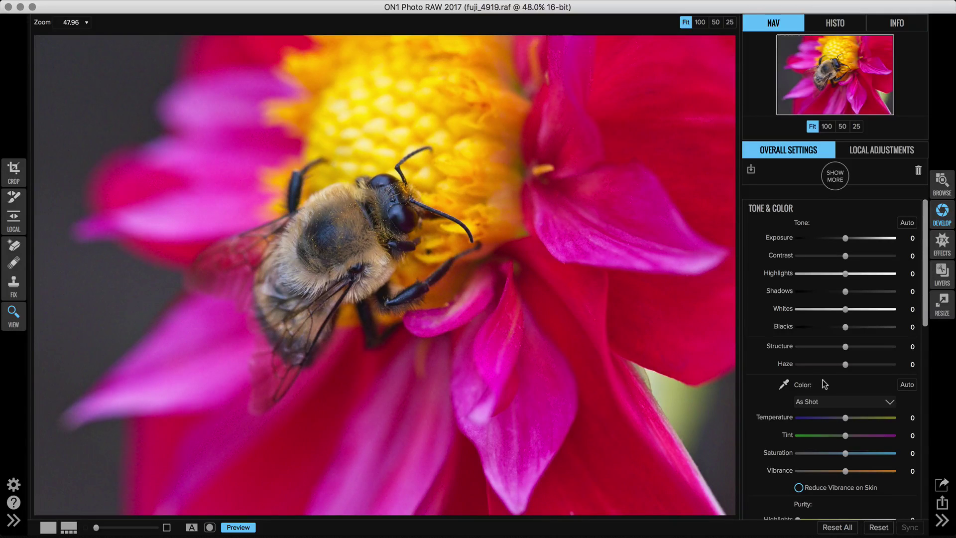
{"action": "scroll", "coordinate": [824, 384], "scroll_direction": "down", "scroll_amount": 5}
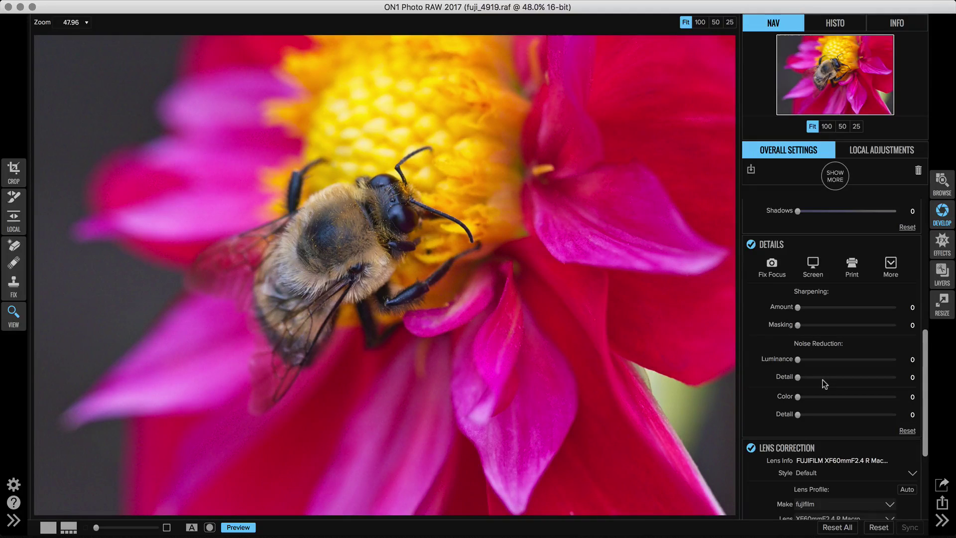
{"action": "scroll", "coordinate": [824, 383], "scroll_direction": "down", "scroll_amount": 5}
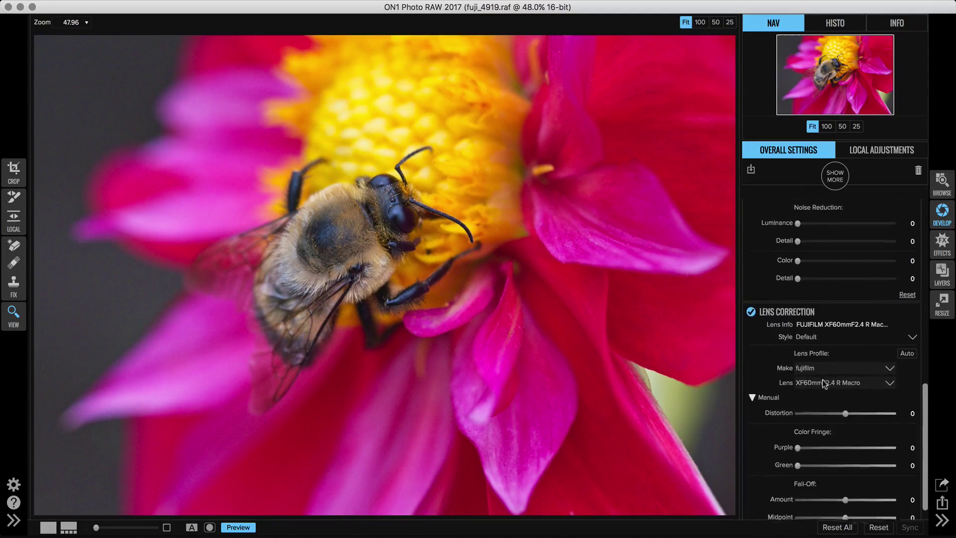
{"action": "scroll", "coordinate": [825, 384], "scroll_direction": "up", "scroll_amount": 4}
{"action": "scroll", "coordinate": [824, 383], "scroll_direction": "up", "scroll_amount": 2}
{"action": "scroll", "coordinate": [824, 383], "scroll_direction": "down", "scroll_amount": 1}
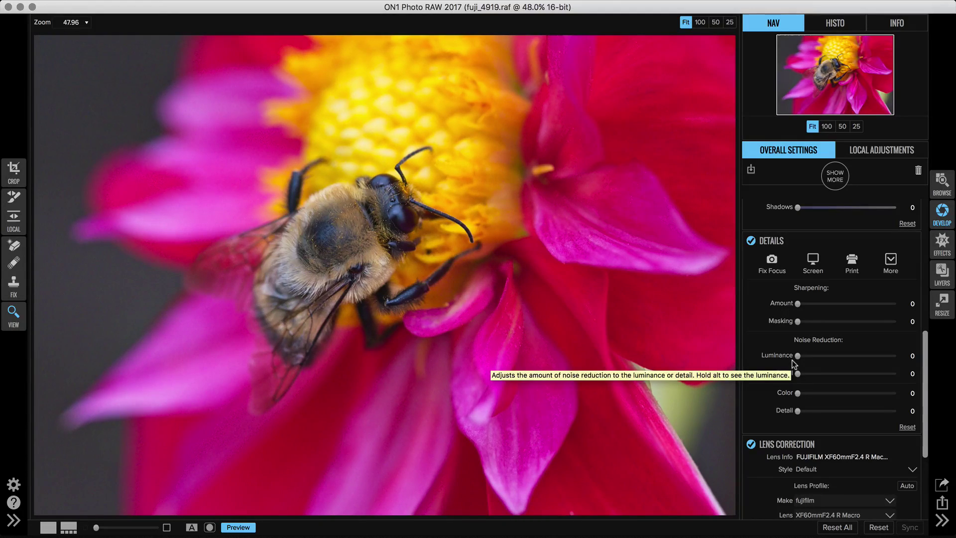
{"action": "left_click", "coordinate": [826, 127]}
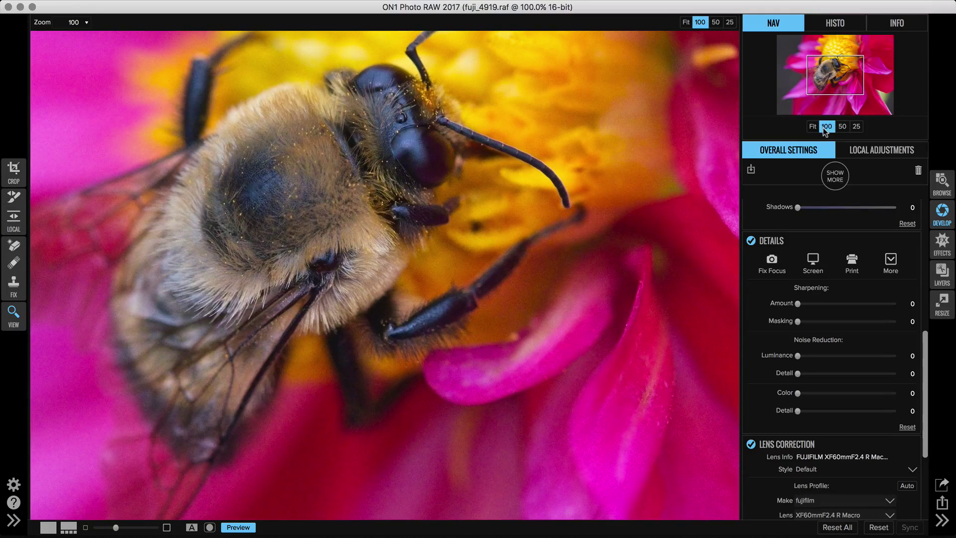
{"action": "left_click", "coordinate": [819, 77]}
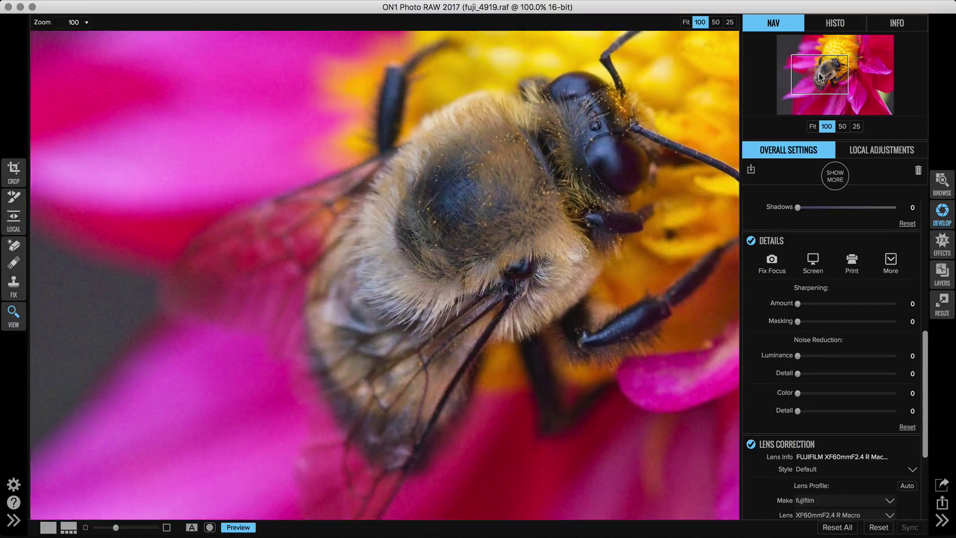
Pan across the bee's head to the blurred petal and check the camera info
{"action": "left_click_drag", "start_coordinate": [821, 78], "coordinate": [830, 75]}
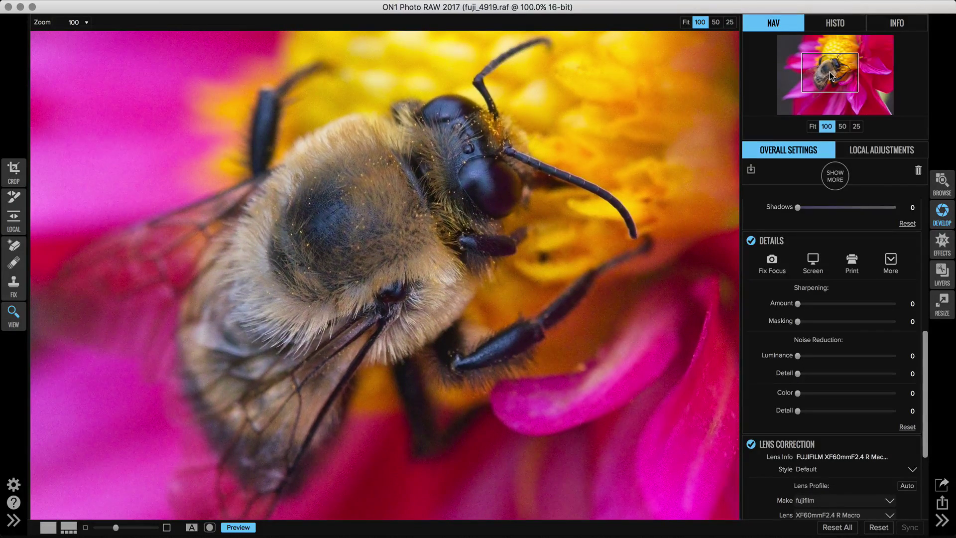
{"action": "left_click_drag", "start_coordinate": [829, 73], "coordinate": [805, 53]}
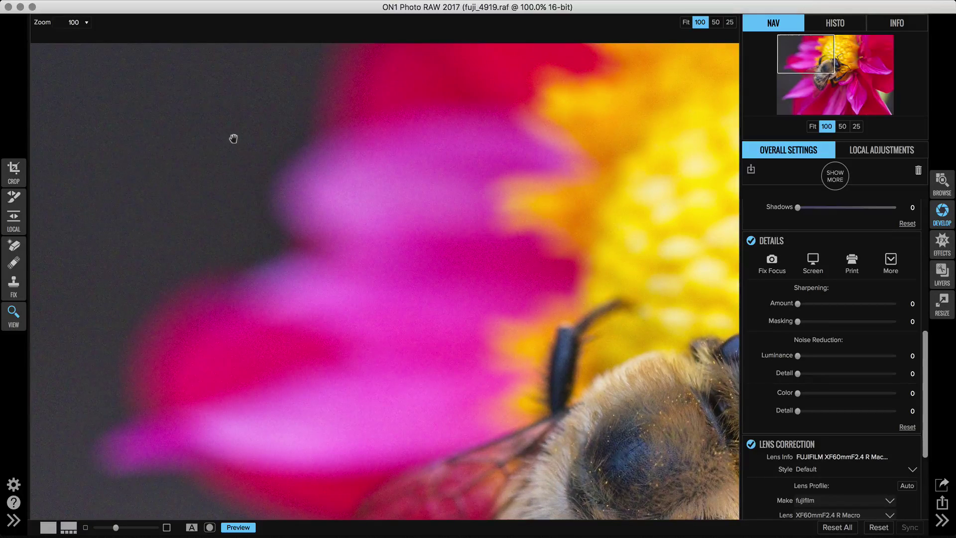
{"action": "left_click", "coordinate": [884, 22]}
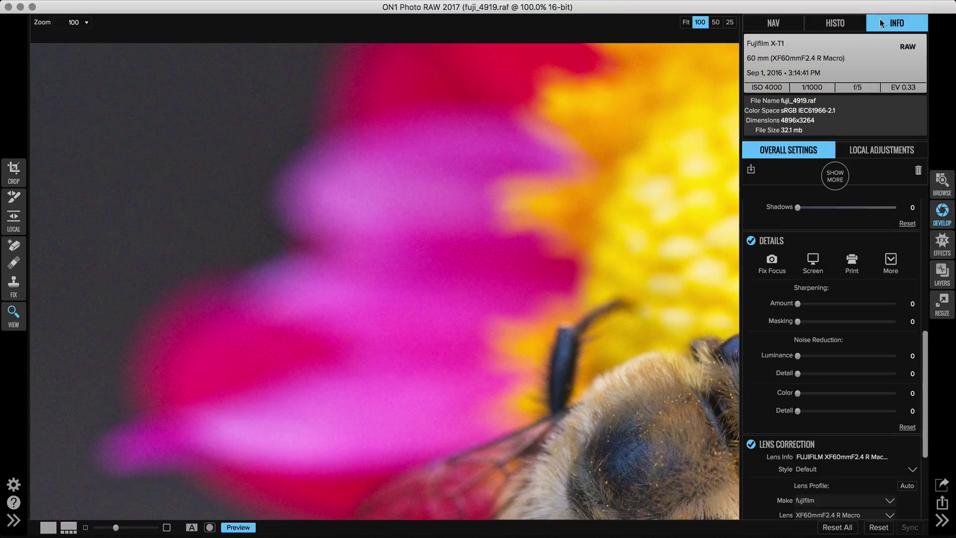
{"action": "left_click", "coordinate": [784, 24]}
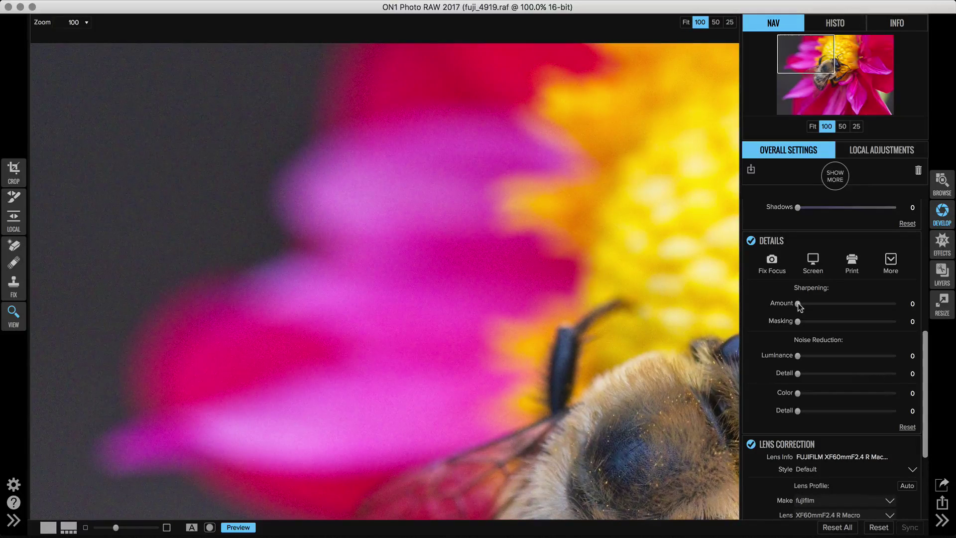
Raise the Details sharpening Amount to about 79 while recentring the view on the bee
{"action": "left_click_drag", "start_coordinate": [798, 305], "coordinate": [865, 308]}
{"action": "left_click_drag", "start_coordinate": [806, 60], "coordinate": [825, 73]}
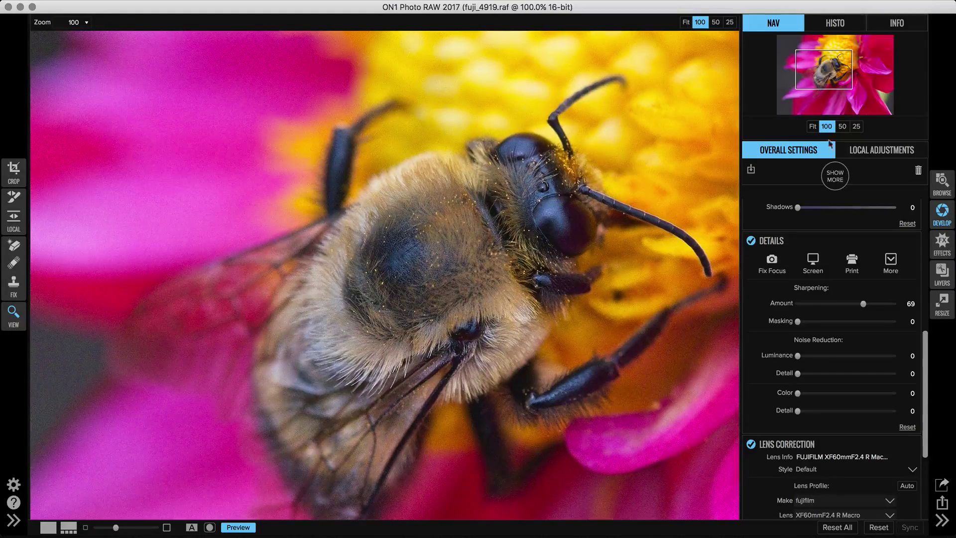
{"action": "mouse_move", "coordinate": [868, 305]}
{"action": "left_mouse_down"}
{"action": "mouse_move", "coordinate": [881, 305]}
{"action": "mouse_move", "coordinate": [859, 305]}
{"action": "mouse_move", "coordinate": [873, 305]}
{"action": "left_mouse_up"}
Fine-tune the sharpening Amount using the greyscale preview, settling at 82
{"action": "mouse_move", "coordinate": [874, 304]}
{"action": "left_mouse_down"}
{"action": "mouse_move", "coordinate": [798, 310]}
{"action": "mouse_move", "coordinate": [896, 305]}
{"action": "mouse_move", "coordinate": [803, 309]}
{"action": "mouse_move", "coordinate": [879, 305]}
{"action": "left_mouse_up"}
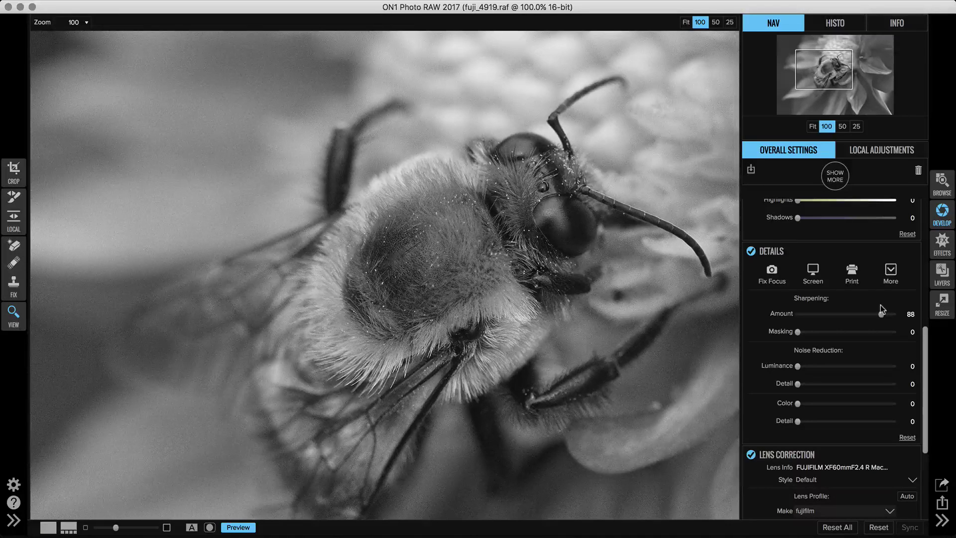
{"action": "left_click_drag", "start_coordinate": [880, 305], "coordinate": [875, 305]}
{"action": "left_click_drag", "start_coordinate": [875, 305], "coordinate": [875, 305]}
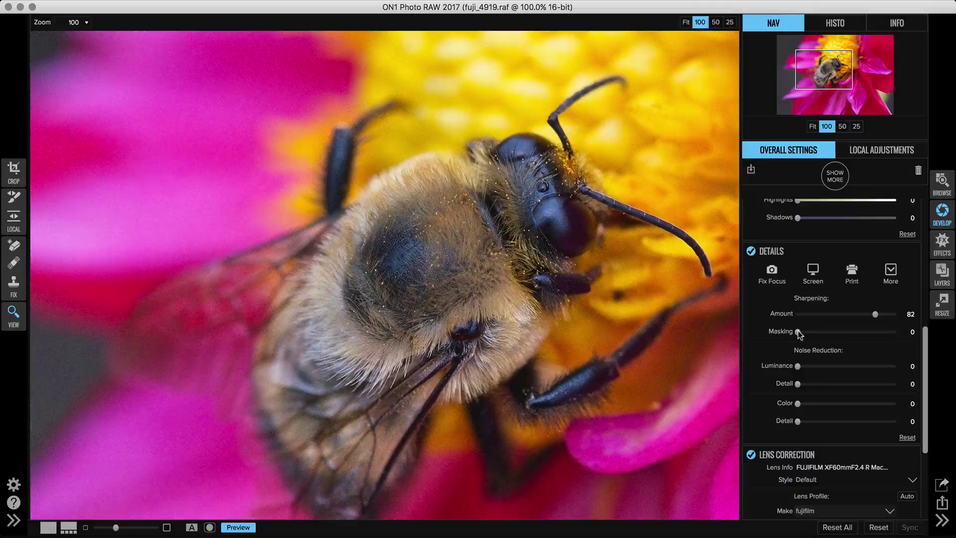
Raise sharpening Masking to 3 while previewing the mask overlay
{"action": "left_click_drag", "start_coordinate": [798, 331], "coordinate": [791, 331]}
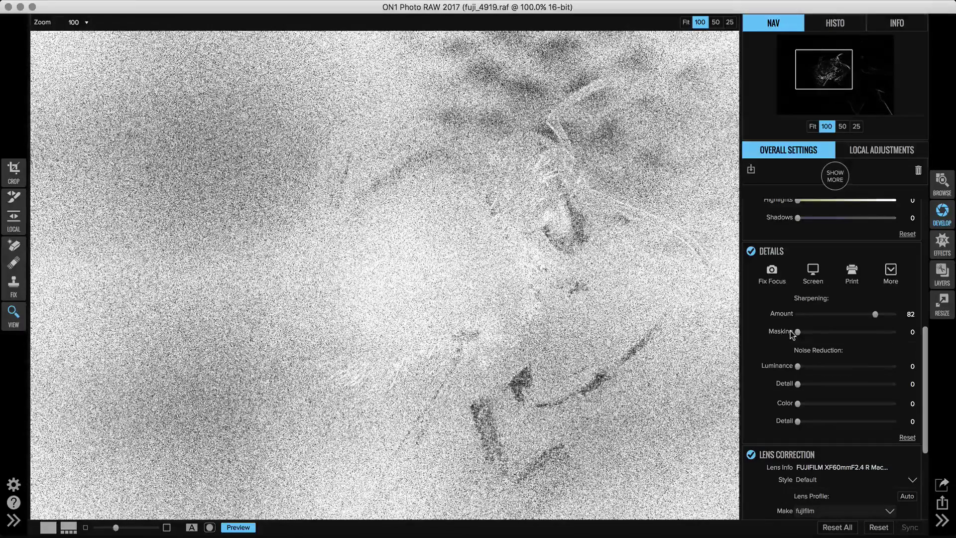
{"action": "scroll", "coordinate": [790, 330], "scroll_direction": "down", "scroll_amount": 1}
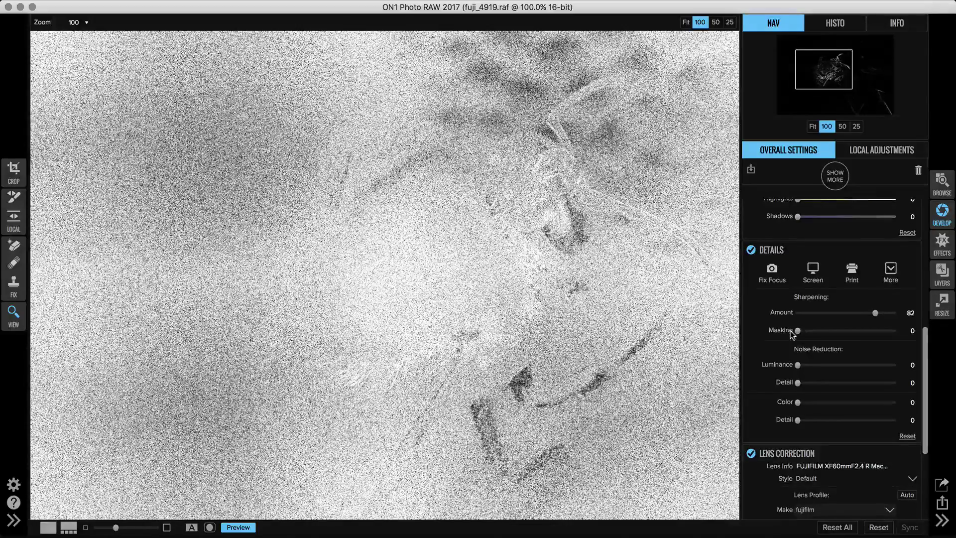
{"action": "scroll", "coordinate": [790, 331], "scroll_direction": "up", "scroll_amount": 1}
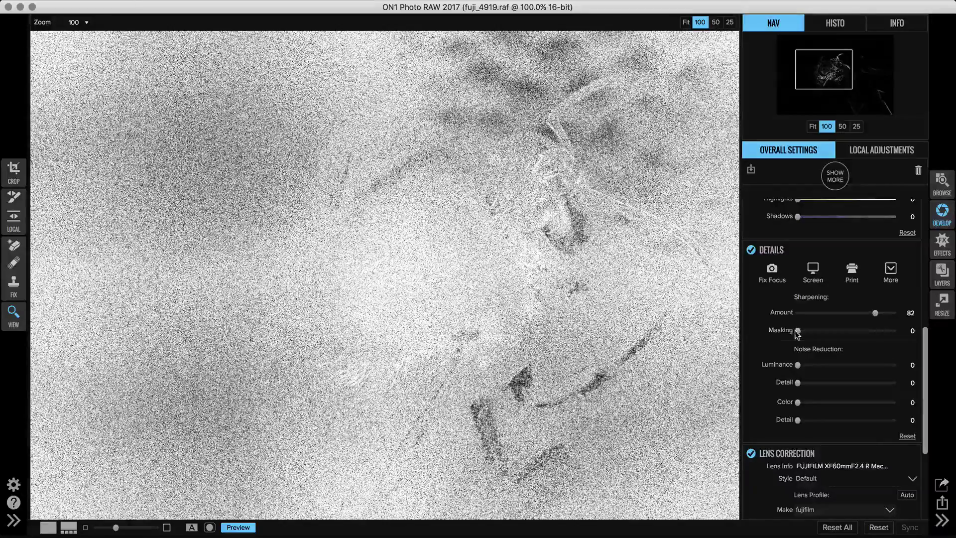
{"action": "left_click_drag", "start_coordinate": [797, 331], "coordinate": [801, 331]}
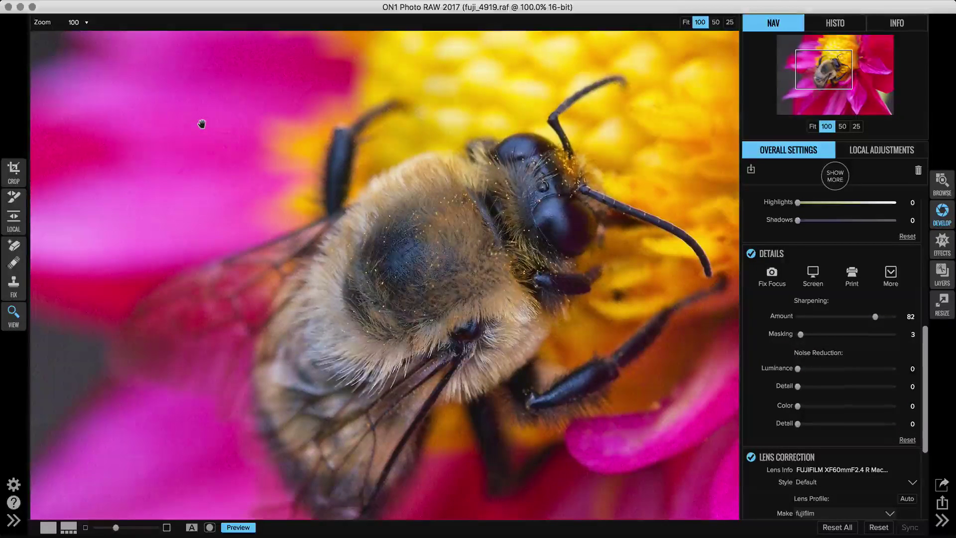
Move the 100% view onto the pink petal and grey background beside the bee's head
{"action": "left_click", "coordinate": [800, 65]}
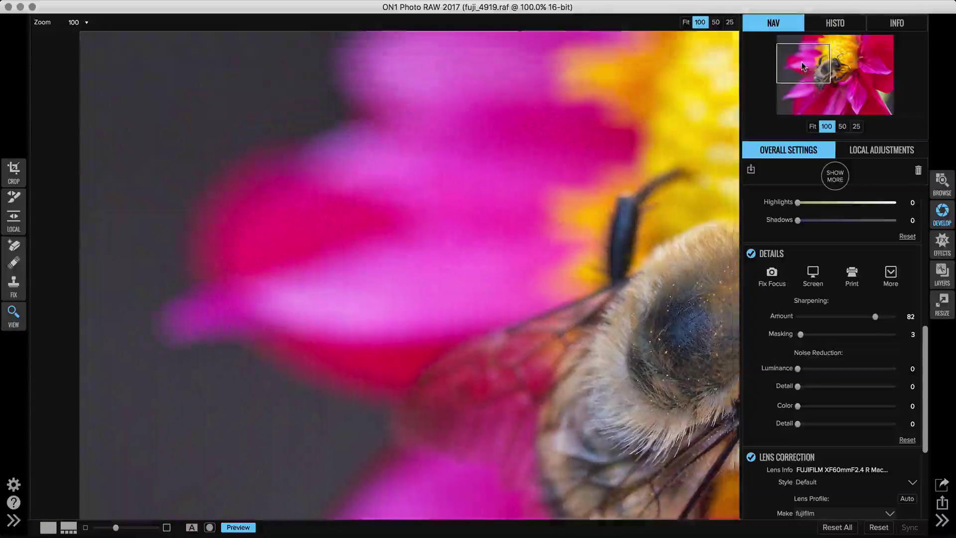
{"action": "left_click_drag", "start_coordinate": [802, 65], "coordinate": [803, 60]}
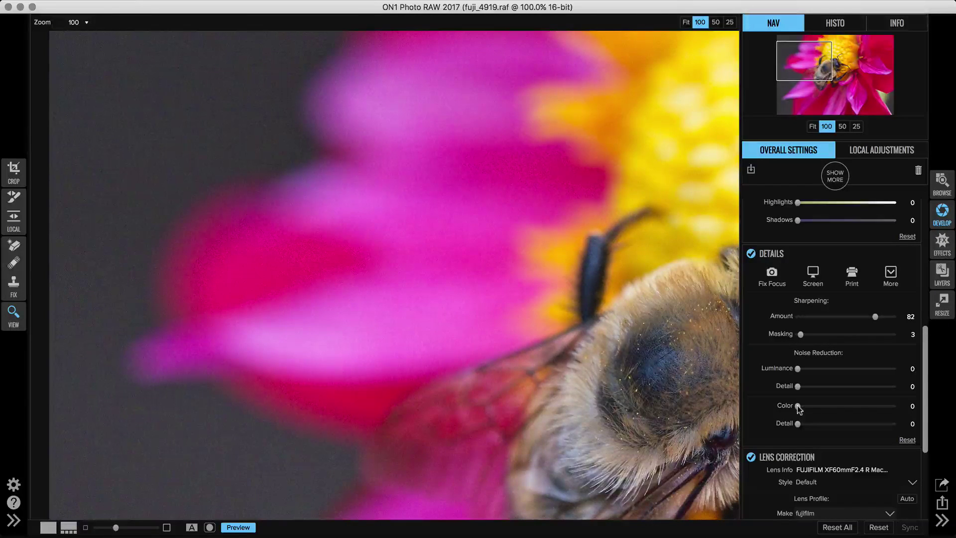
Try colour noise reduction at 77 and 98, ending with Color 0 and Detail 33
{"action": "left_click_drag", "start_coordinate": [798, 408], "coordinate": [800, 408]}
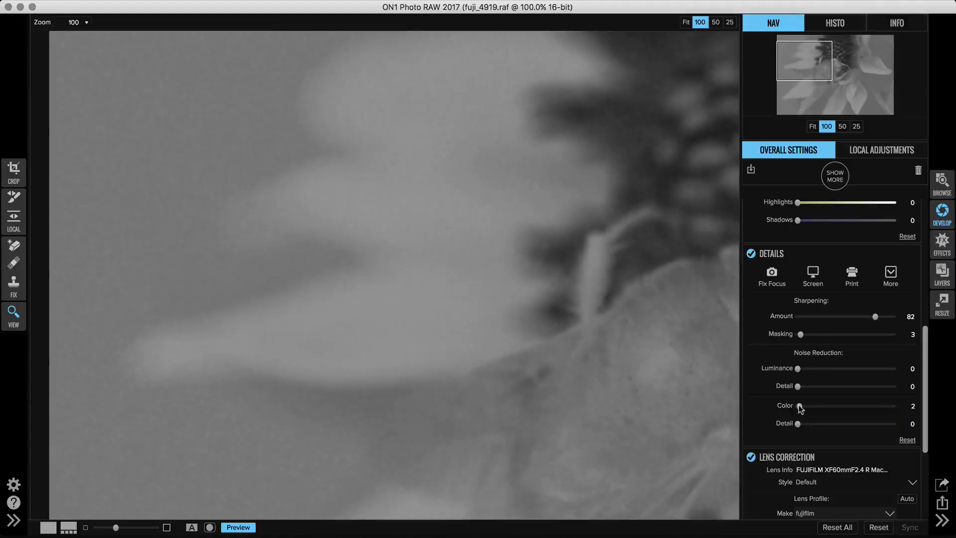
{"action": "mouse_move", "coordinate": [800, 408]}
{"action": "left_mouse_down"}
{"action": "mouse_move", "coordinate": [878, 406]}
{"action": "mouse_move", "coordinate": [804, 409]}
{"action": "left_mouse_up"}
{"action": "left_click_drag", "start_coordinate": [798, 406], "coordinate": [827, 414]}
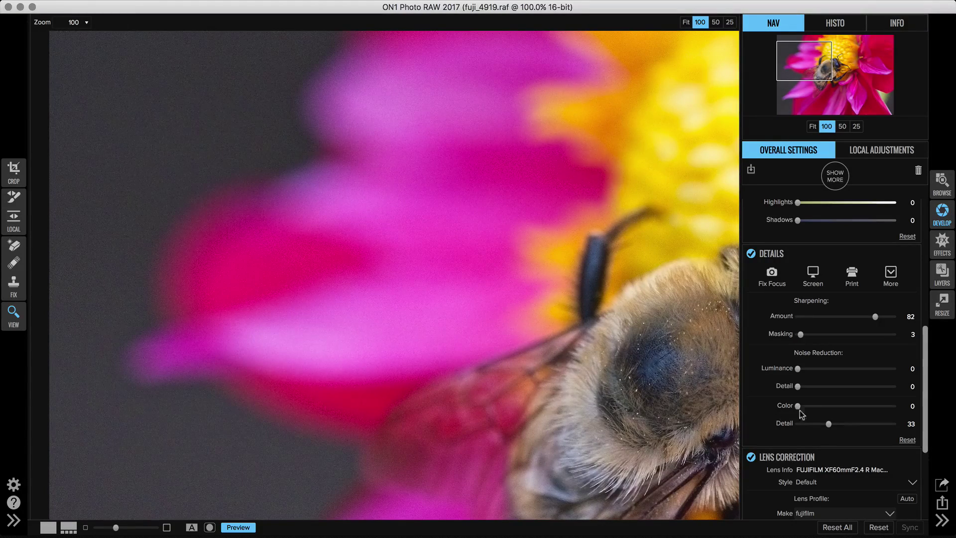
Drop the colour noise Detail to 0, then raise it back up to 58
{"action": "left_click_drag", "start_coordinate": [828, 424], "coordinate": [780, 424]}
{"action": "left_click_drag", "start_coordinate": [799, 424], "coordinate": [851, 425]}
Compare luminance noise reduction at 29, 100 and 0, then settle it at 12
{"action": "left_click_drag", "start_coordinate": [800, 371], "coordinate": [931, 368]}
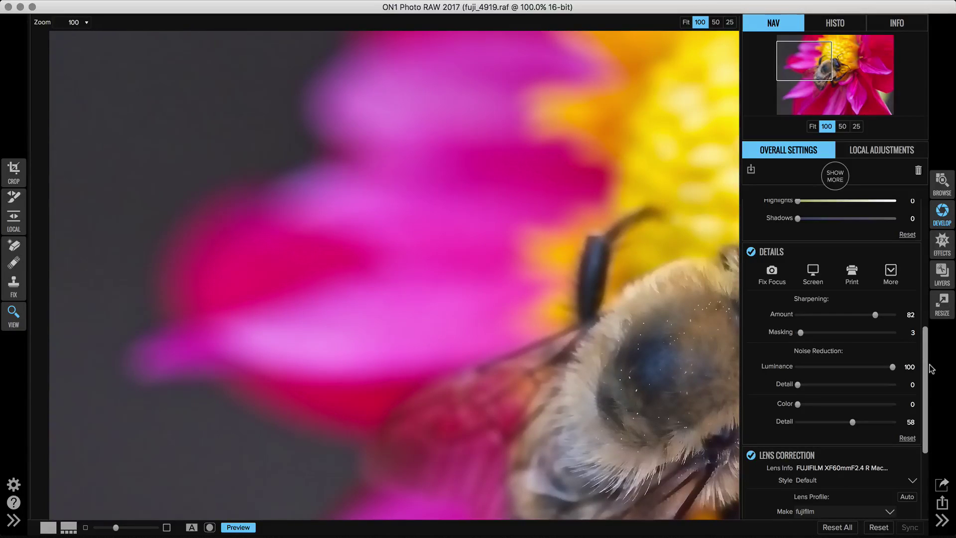
{"action": "left_click_drag", "start_coordinate": [892, 367], "coordinate": [795, 367]}
{"action": "scroll", "coordinate": [795, 368], "scroll_direction": "up", "scroll_amount": 1}
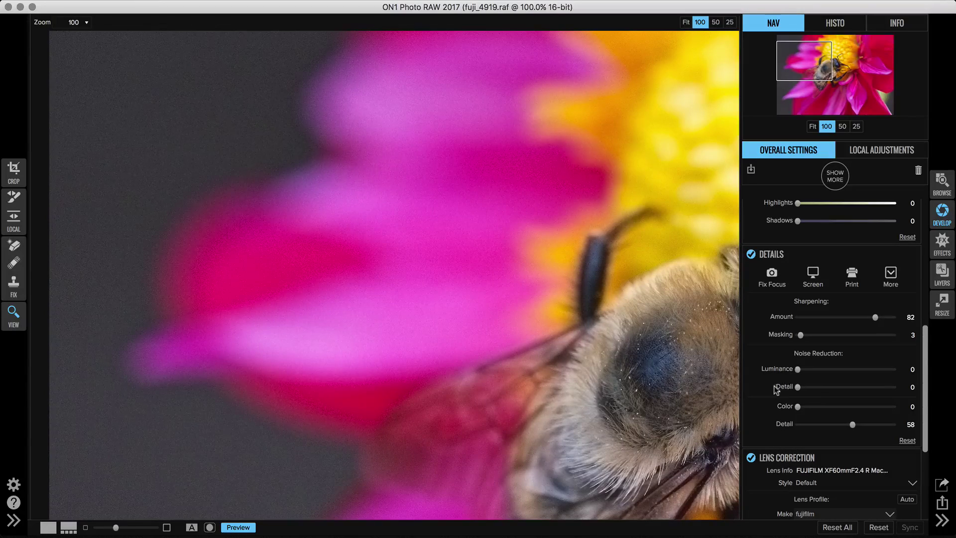
{"action": "scroll", "coordinate": [798, 370], "scroll_direction": "down", "scroll_amount": 1}
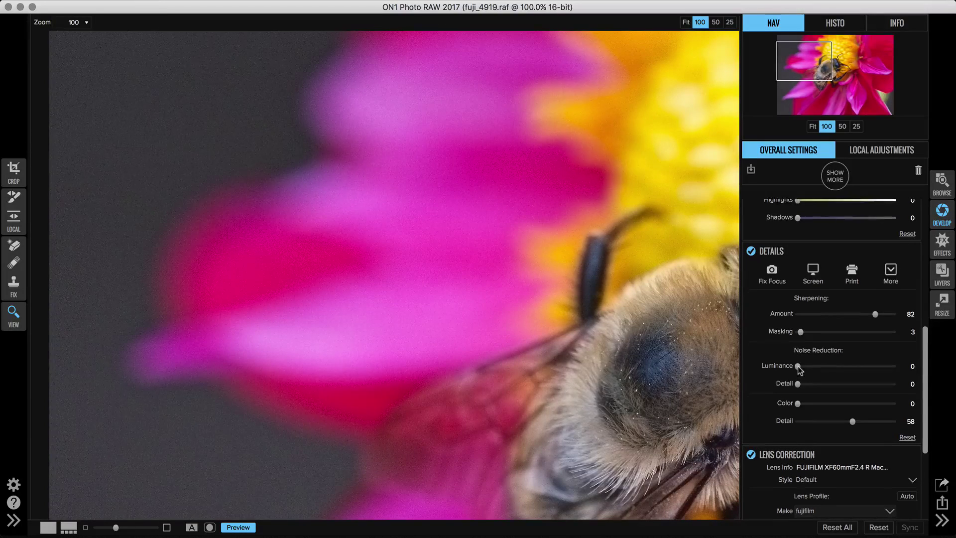
{"action": "left_click_drag", "start_coordinate": [798, 366], "coordinate": [809, 366]}
{"action": "scroll", "coordinate": [808, 362], "scroll_direction": "down", "scroll_amount": 1}
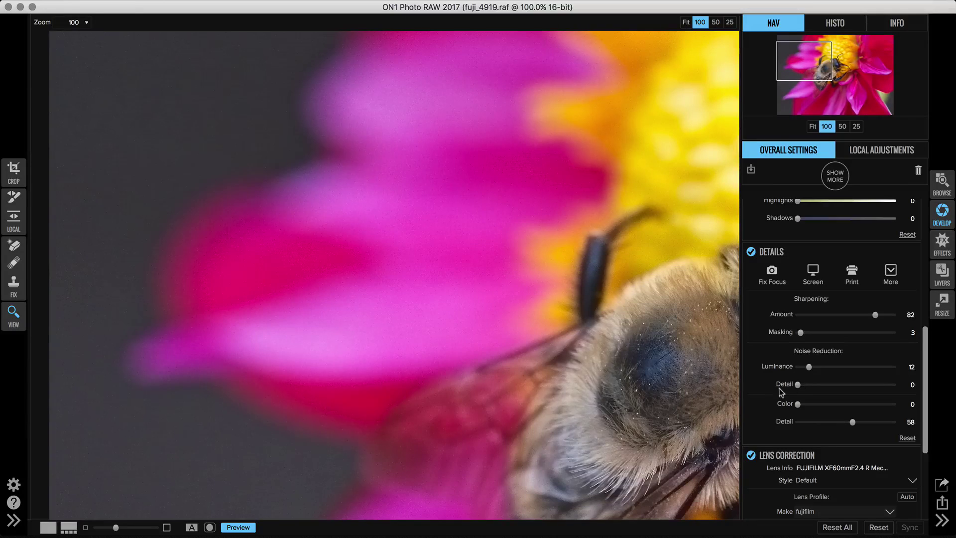
Recentre the view on the bee and set the luminance noise Detail to 28
{"action": "left_click_drag", "start_coordinate": [808, 61], "coordinate": [827, 69]}
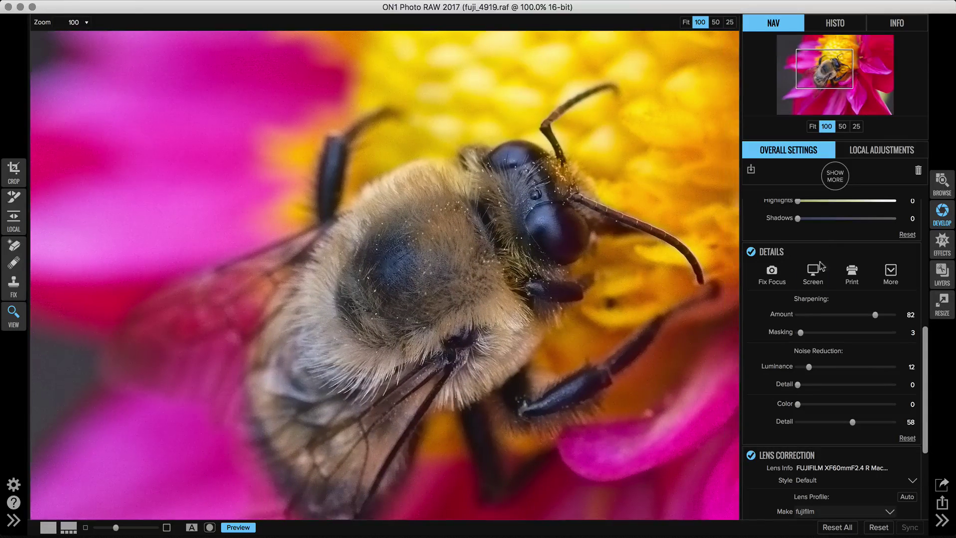
{"action": "scroll", "coordinate": [800, 329], "scroll_direction": "down", "scroll_amount": 1}
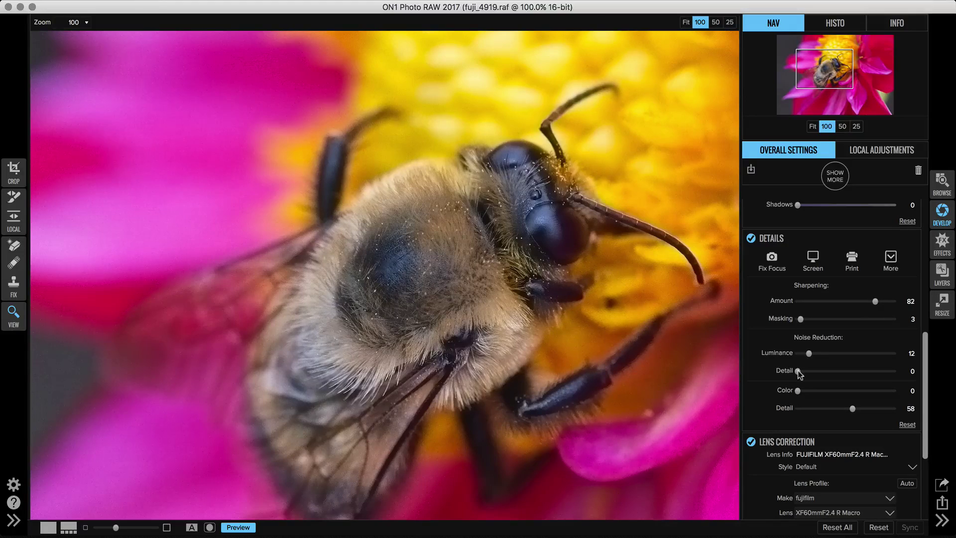
{"action": "left_click_drag", "start_coordinate": [798, 371], "coordinate": [824, 372]}
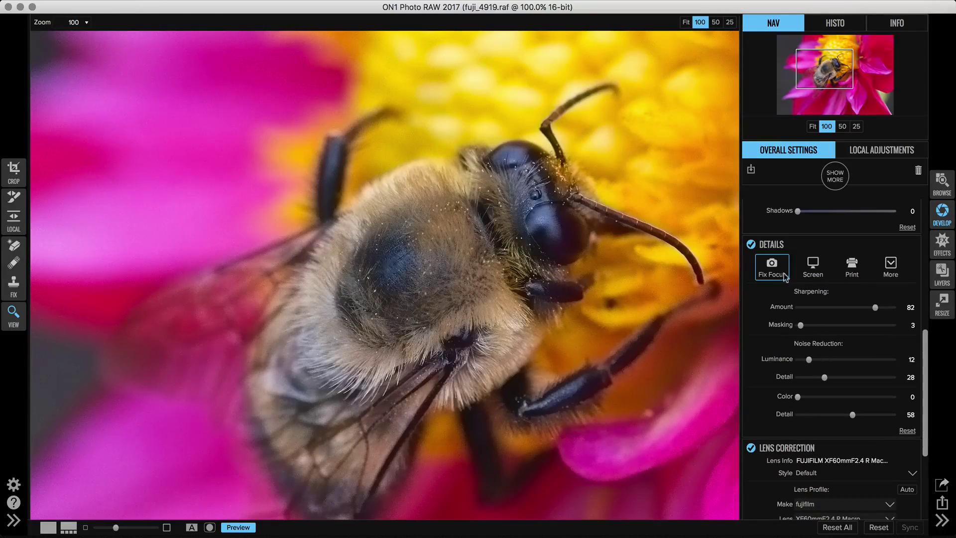
Toggle the Details adjustments off and back on to compare before and after
{"action": "scroll", "coordinate": [752, 247], "scroll_direction": "up", "scroll_amount": 1}
{"action": "left_click", "coordinate": [751, 245]}
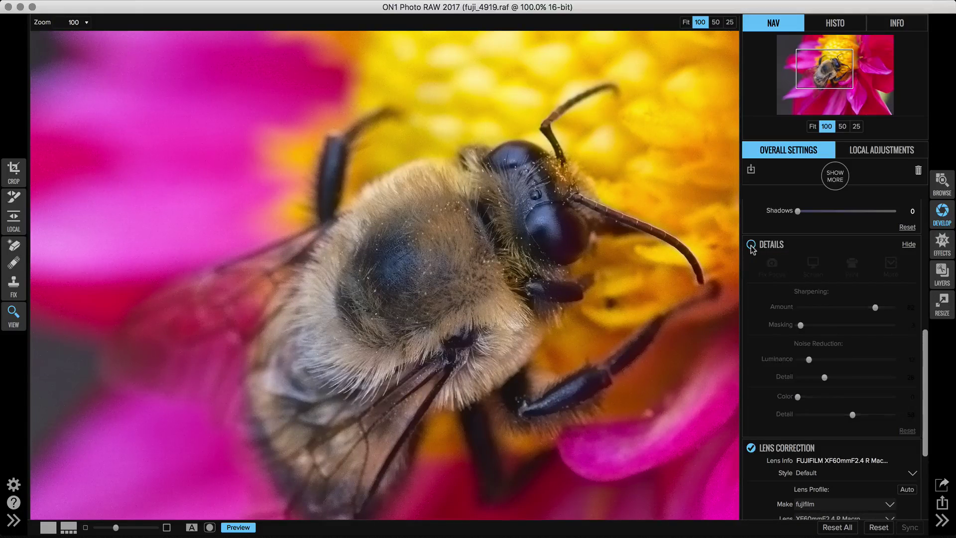
{"action": "left_click", "coordinate": [751, 245]}
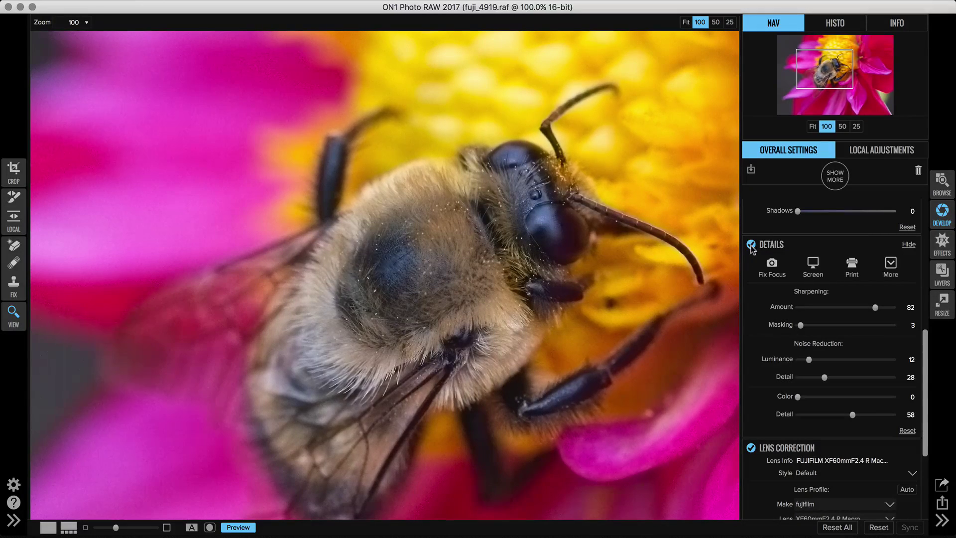
Compare the petal beside the bee without Details, then fit the whole photo in the window
{"action": "left_click", "coordinate": [807, 74]}
{"action": "left_click_drag", "start_coordinate": [807, 74], "coordinate": [802, 71]}
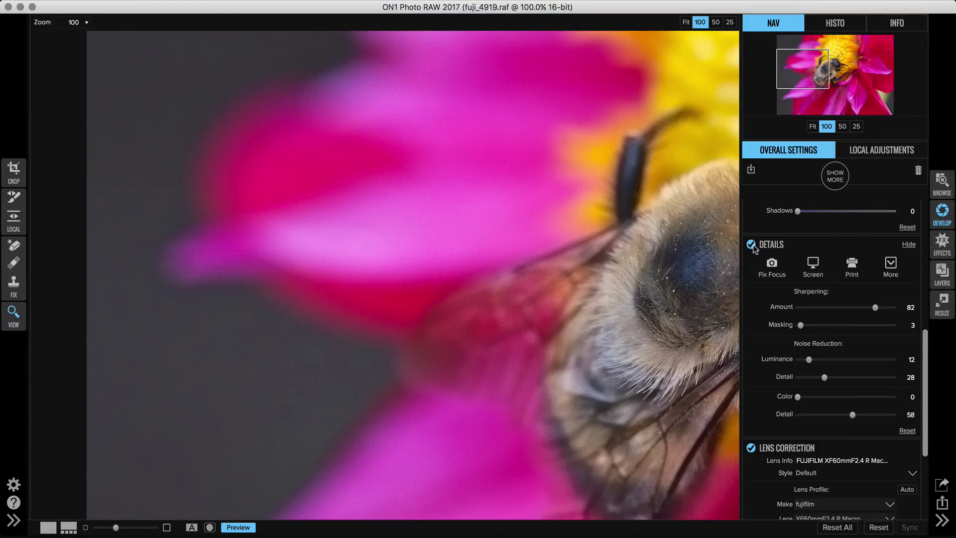
{"action": "left_click", "coordinate": [751, 244]}
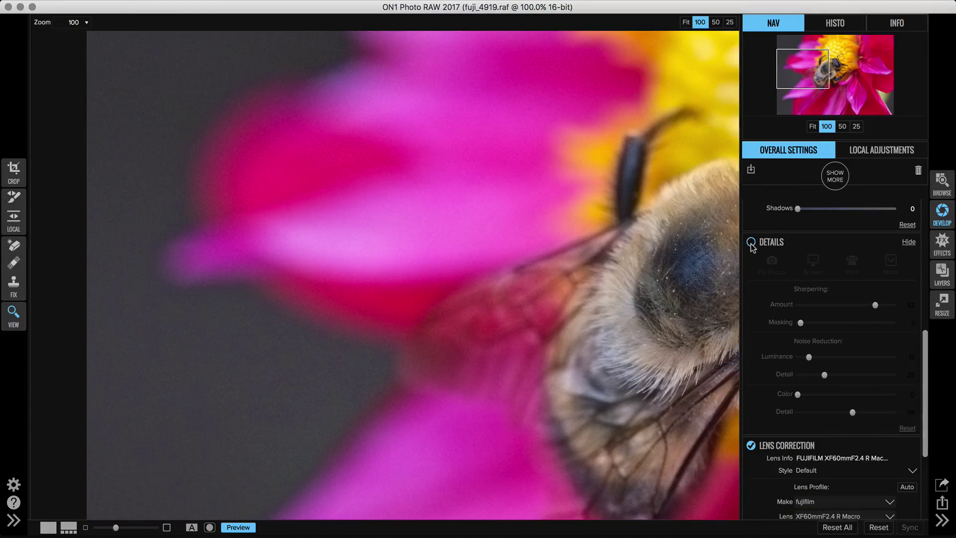
{"action": "left_click", "coordinate": [812, 126]}
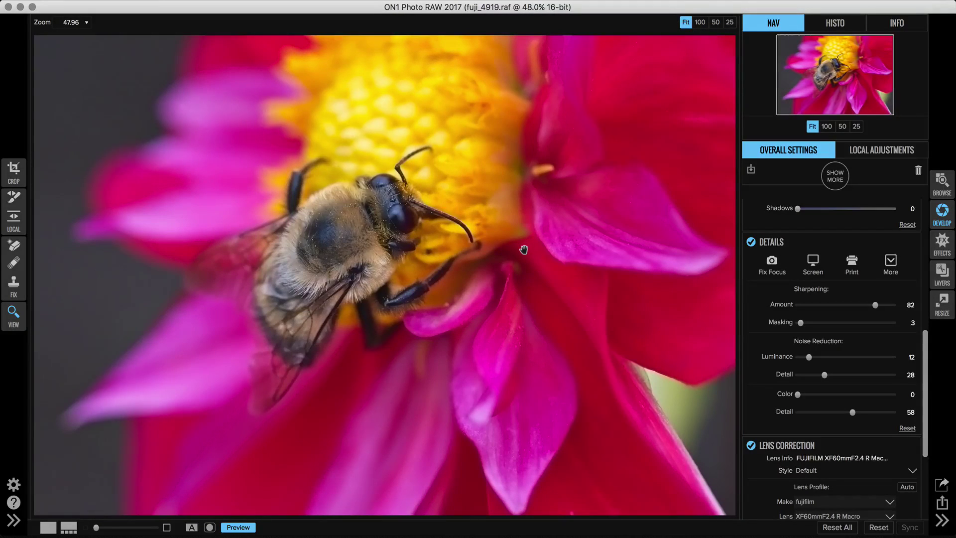